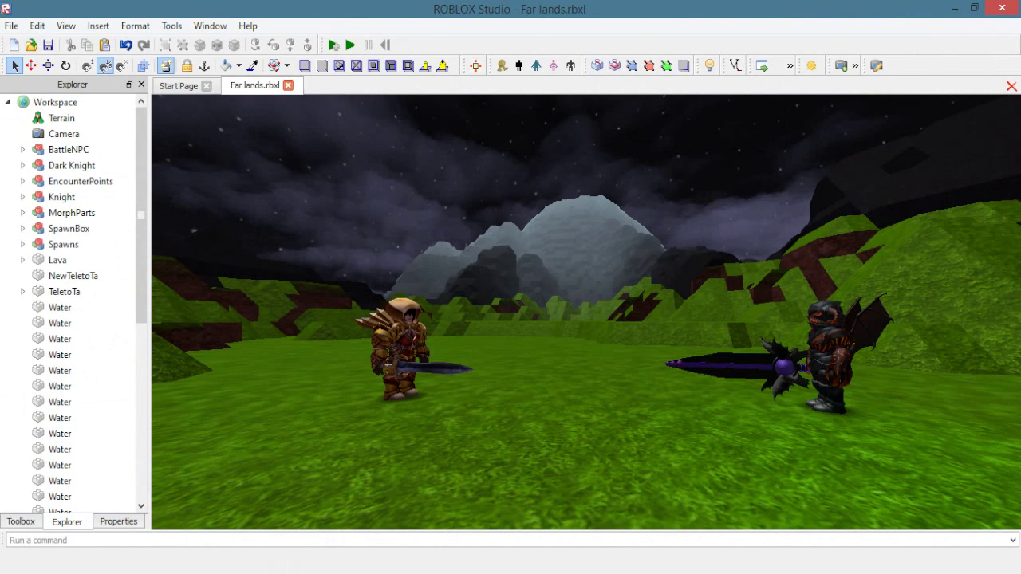
key(w)
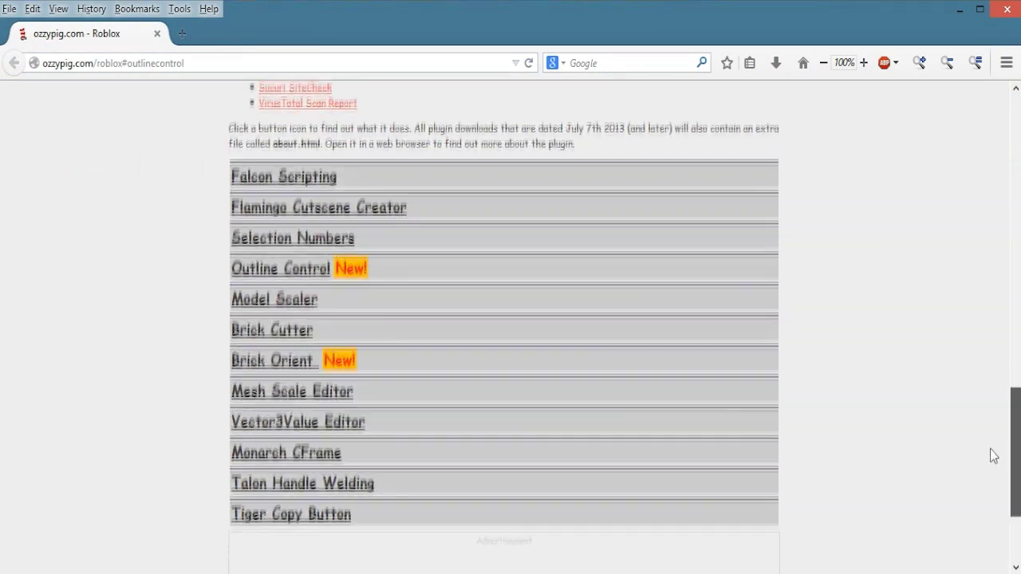
- Expand the Flamingo Cutscene Creator entry on the ozzypig.com plugin page and look through its description and instructions
click(387, 196)
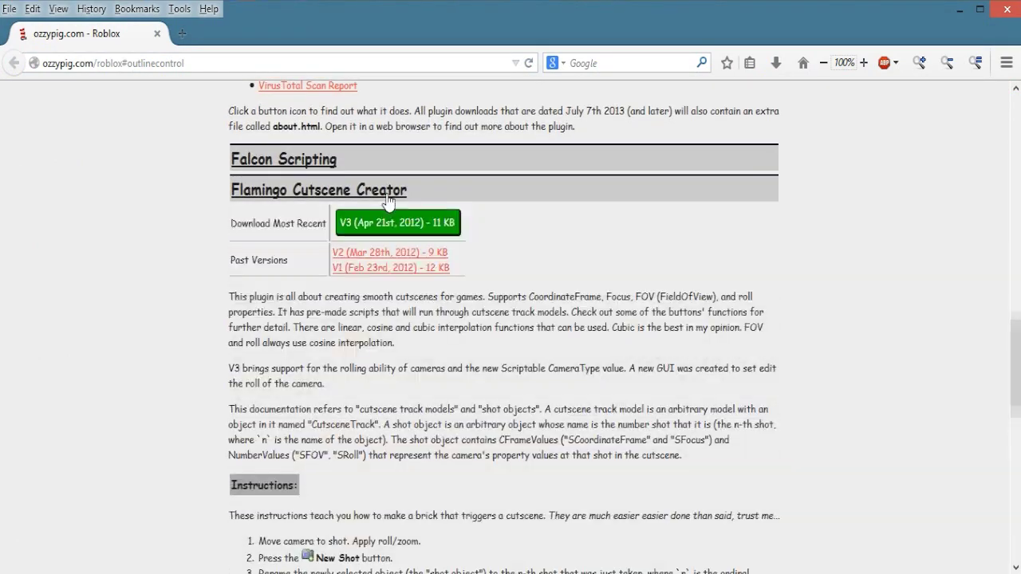
scroll(1013, 351, down, 2)
drag(1015, 365, 1006, 449)
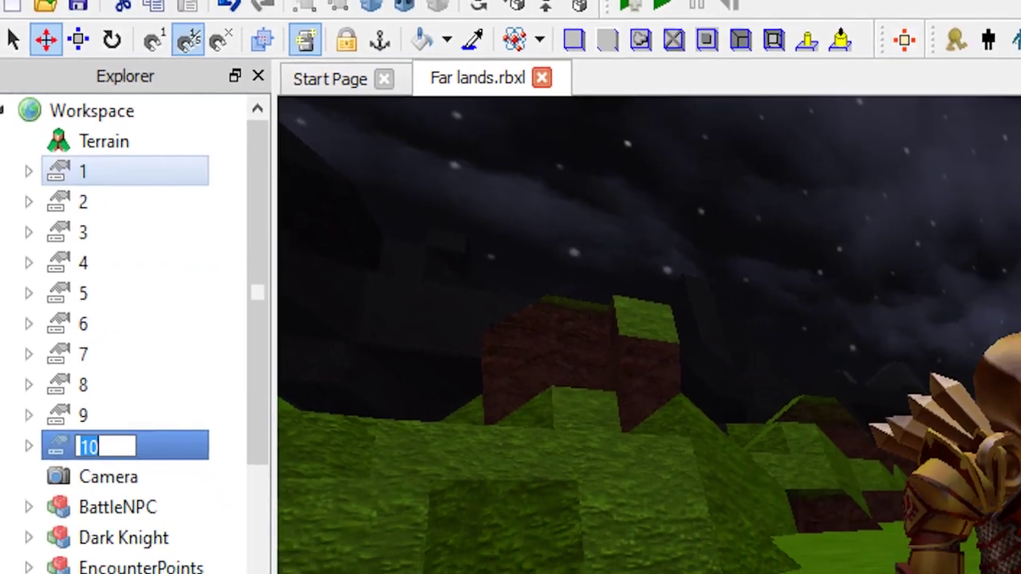
- Cut the shot objects 1 through 10 from Workspace and record a fresh camera shot of the knight named 1
shift+click(91, 181)
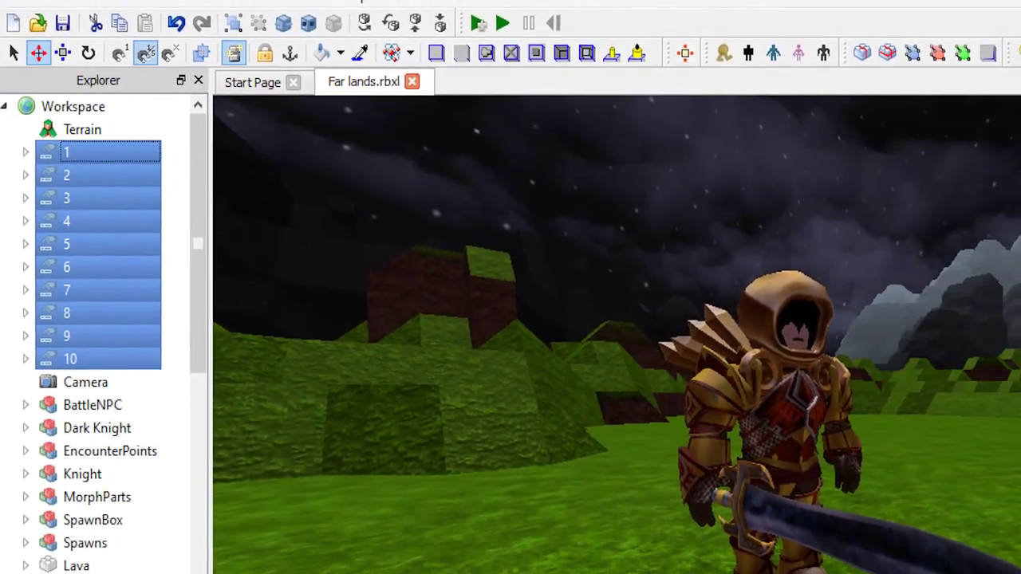
right_click(75, 154)
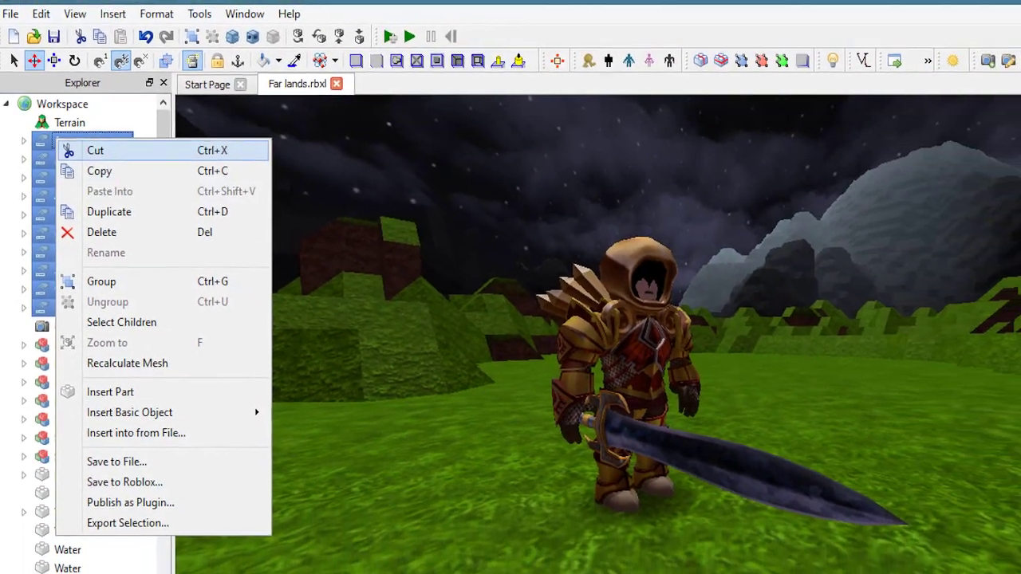
click(103, 157)
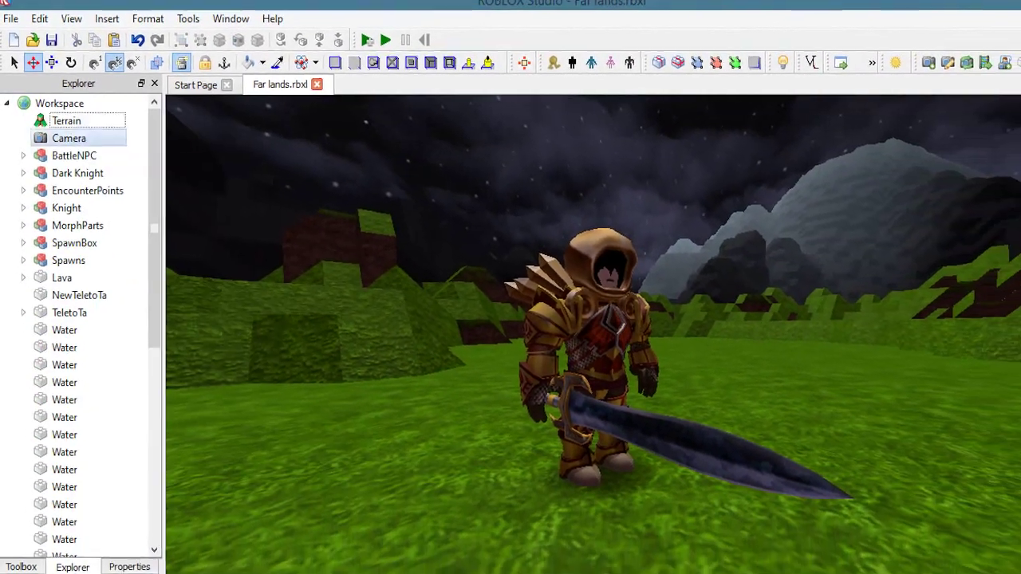
click(927, 63)
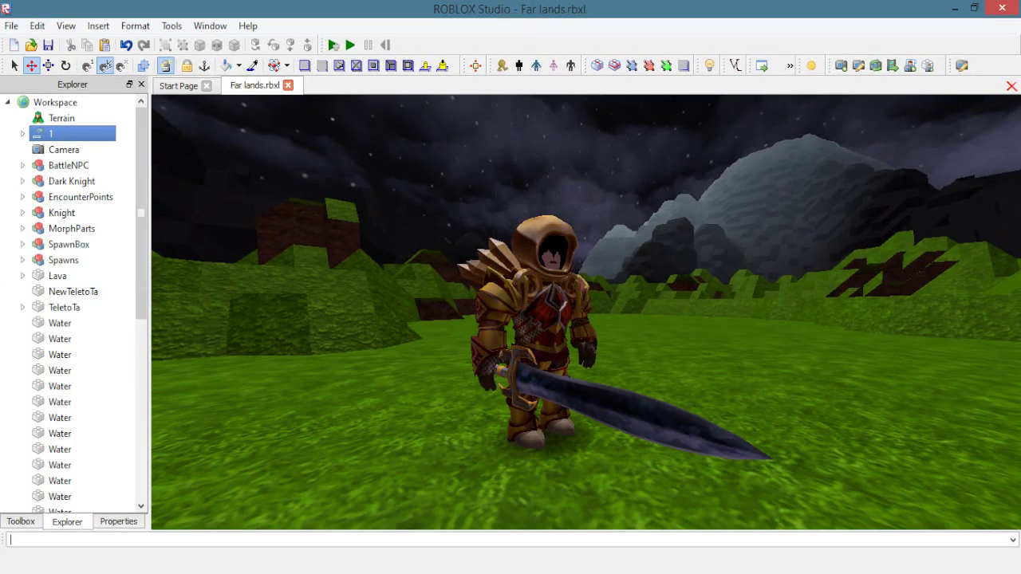
- Show the plugin's move and rotate tools, and set the move increment to 0.5 and the rotation increment to 5
click(762, 65)
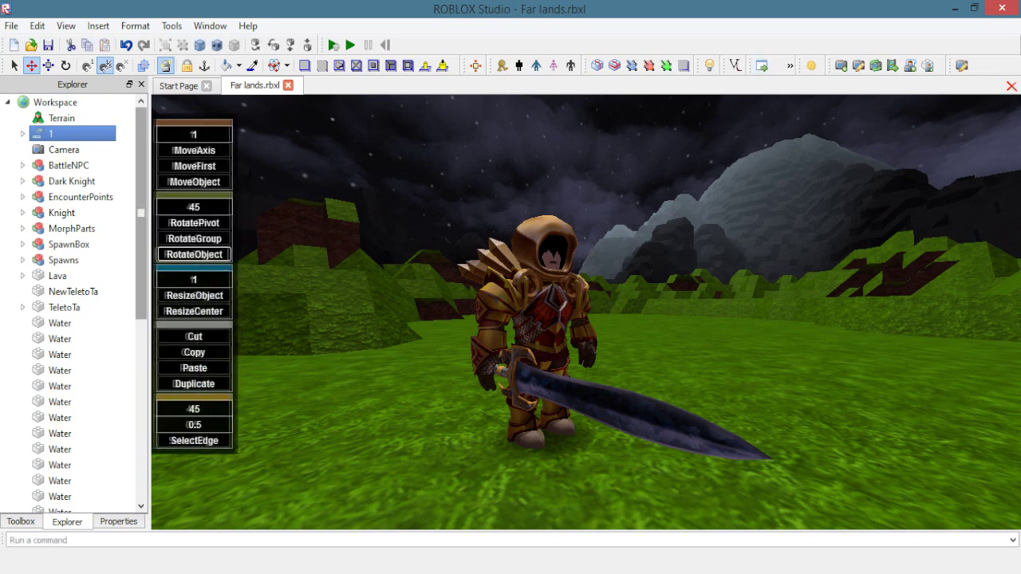
click(195, 134)
text(0.5)
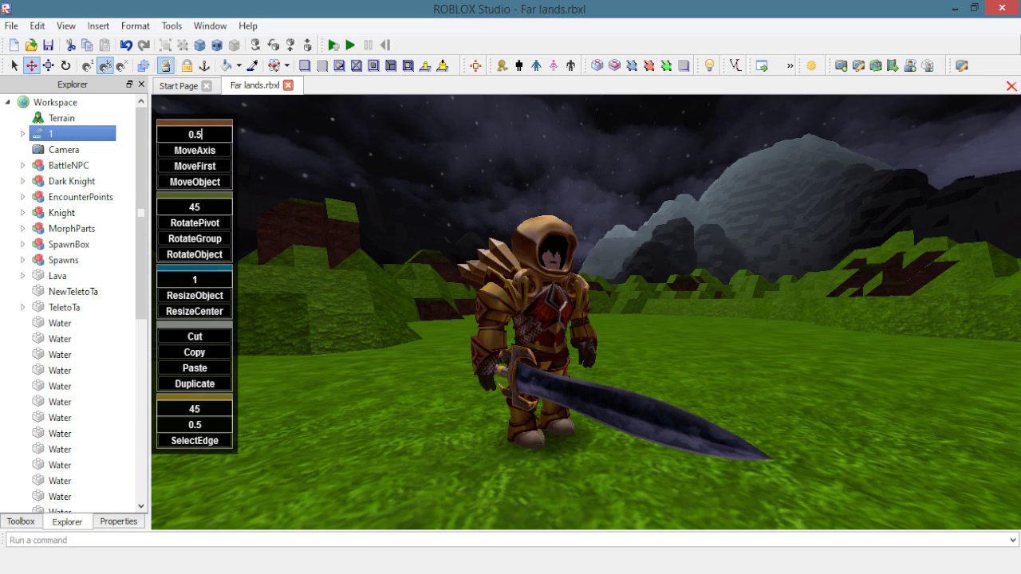
click(194, 206)
text(5)
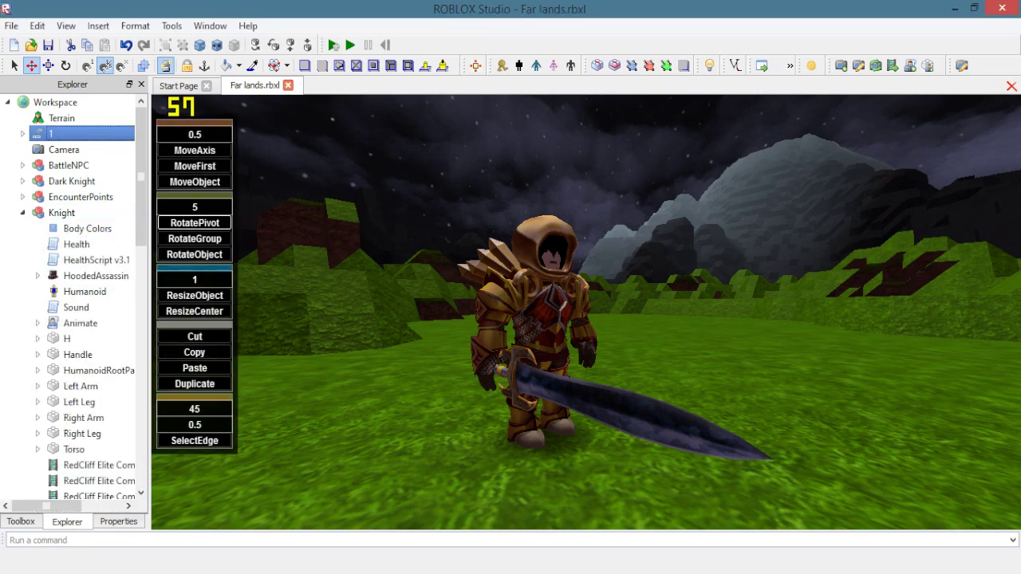
- Rotate the Knight model's Right Arm with RotateGroup to pose it with the sword raised
click(83, 417)
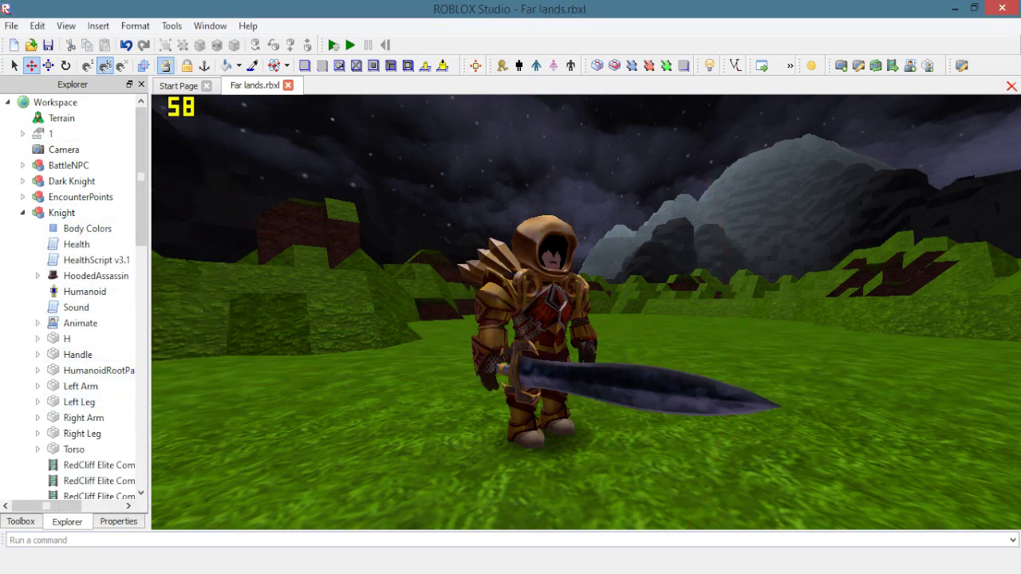
click(83, 417)
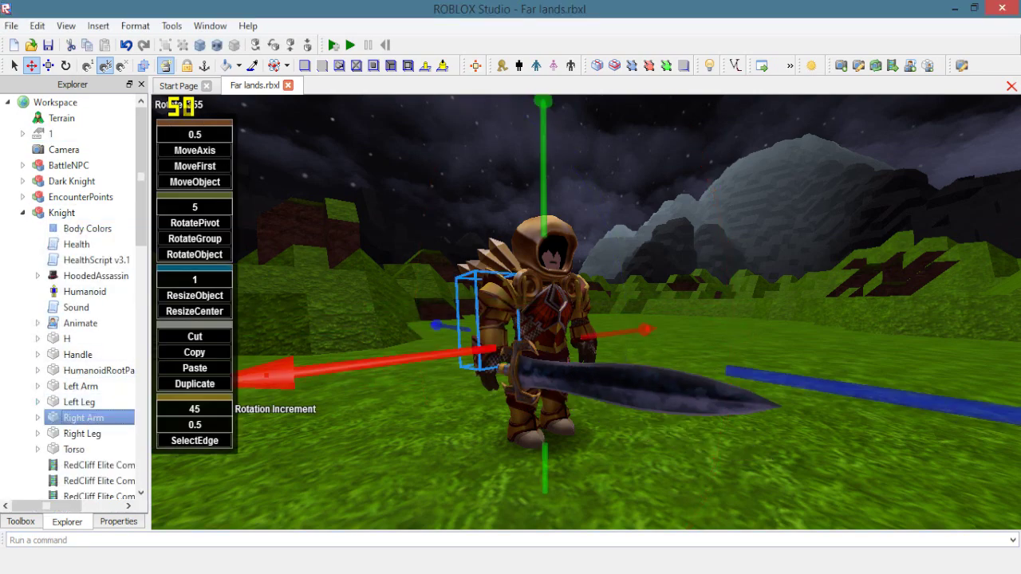
click(83, 418)
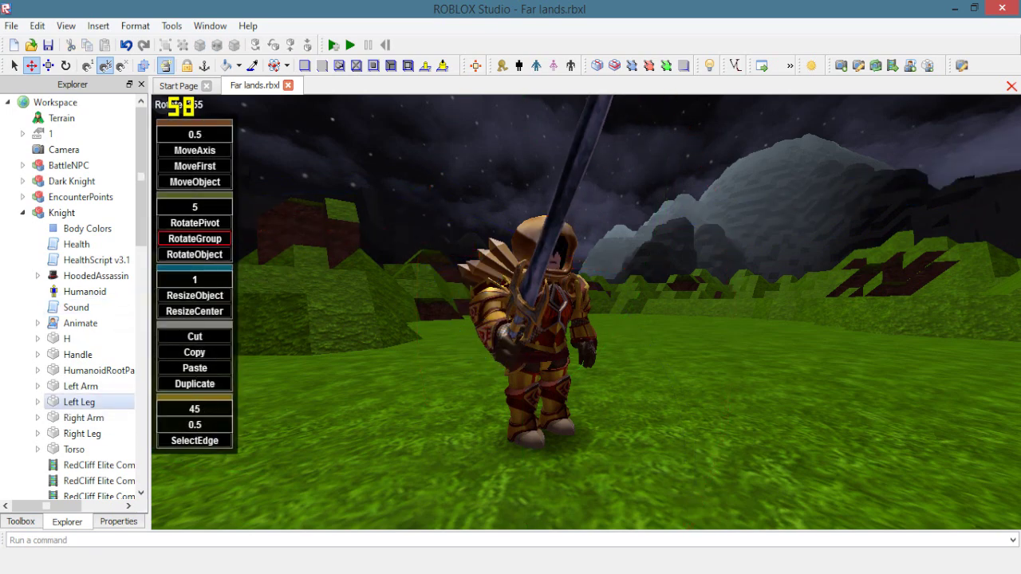
click(83, 418)
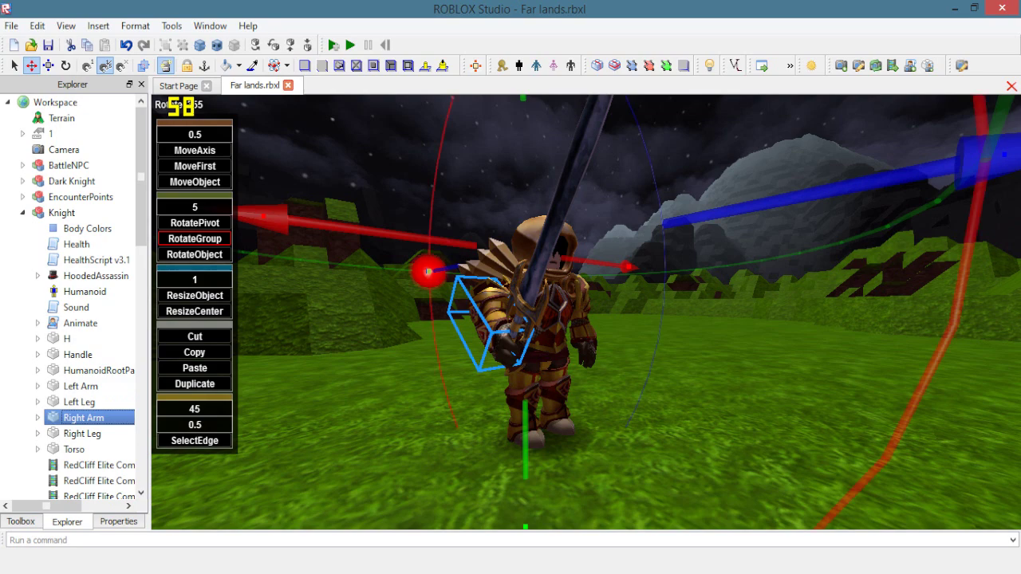
drag(428, 271, 428, 287)
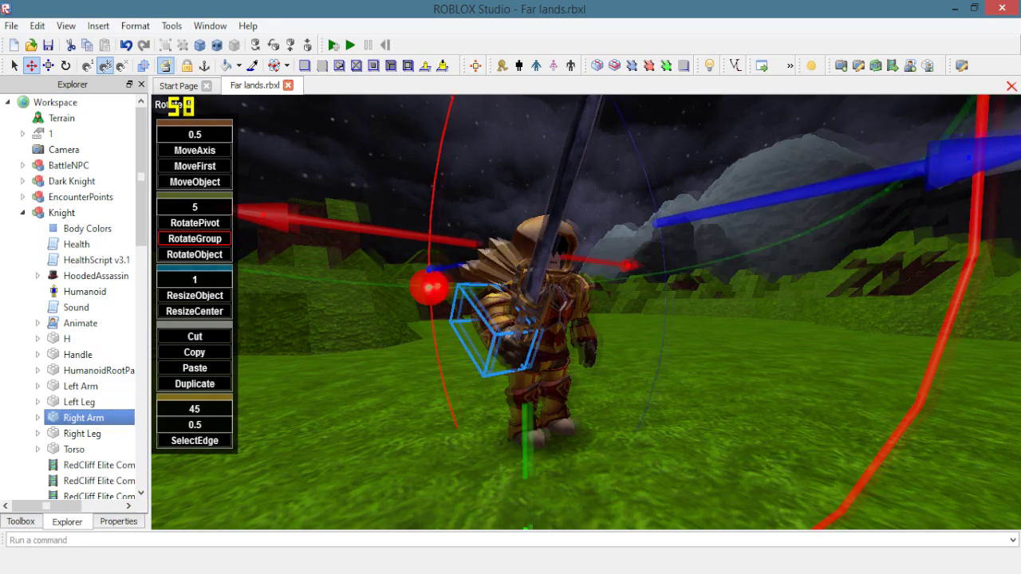
- Swing the camera away from the knight and bring it back to the view stored in shot 1
right_drag(428, 287, 351, 287)
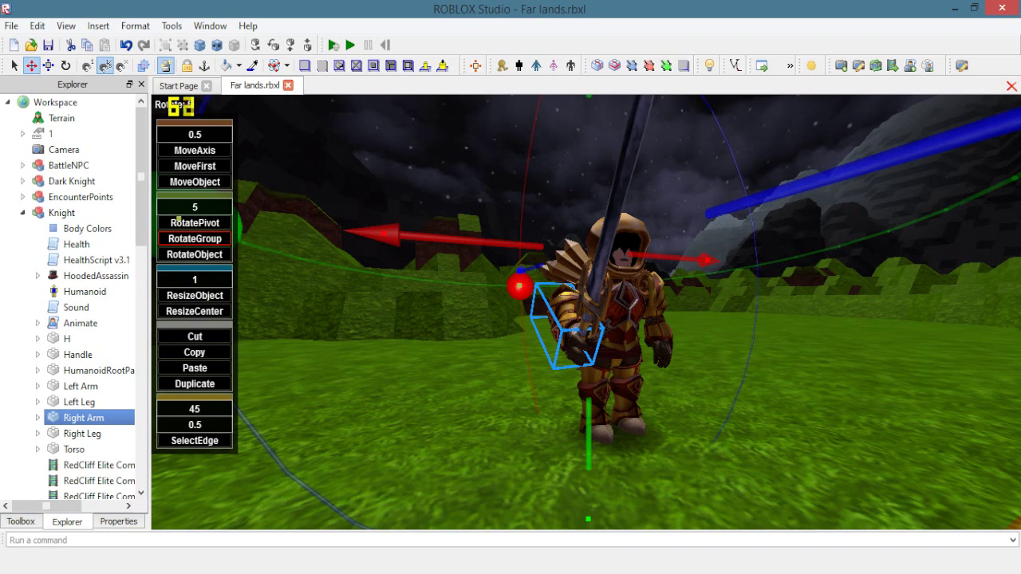
click(80, 133)
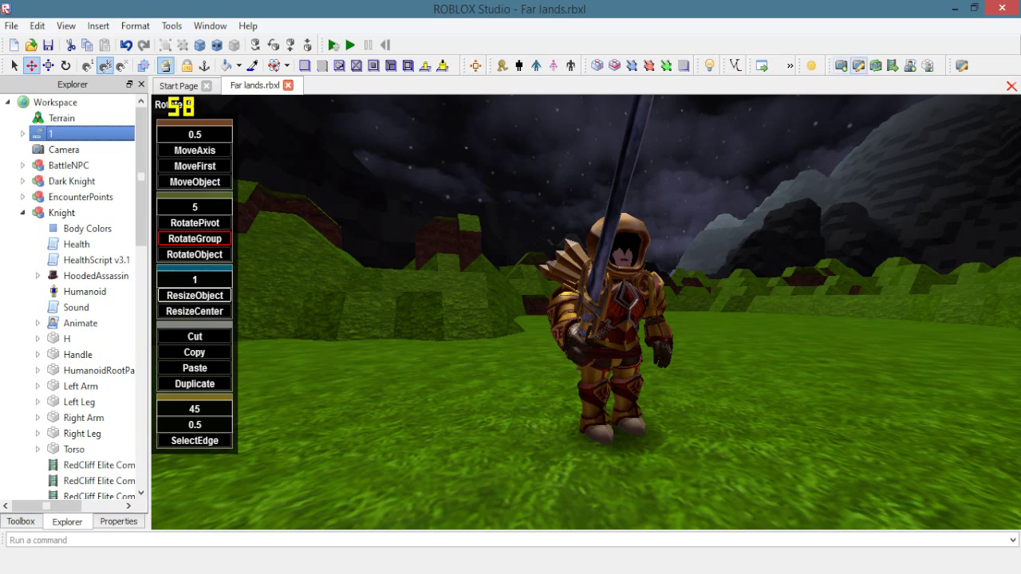
click(858, 65)
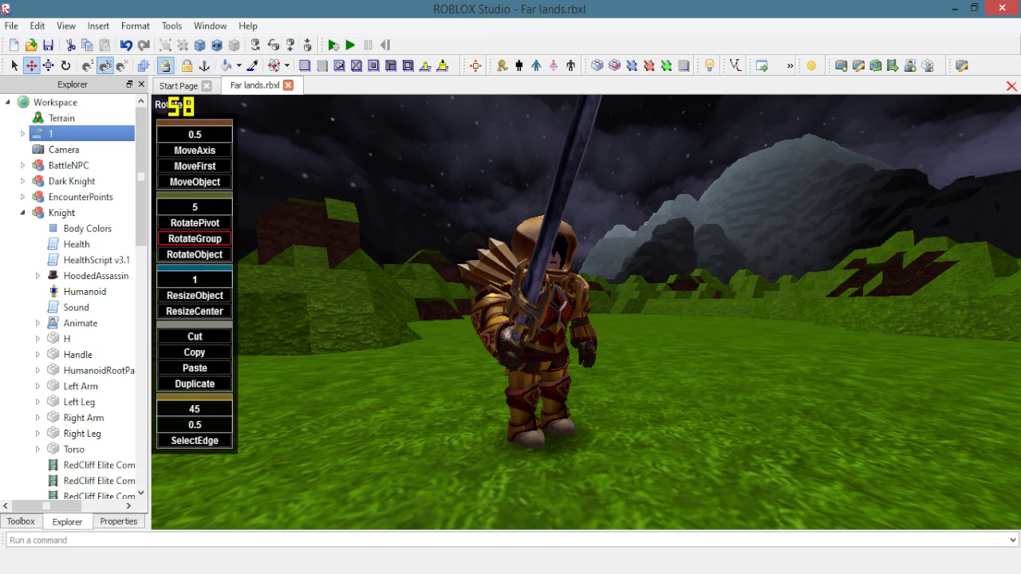
click(194, 239)
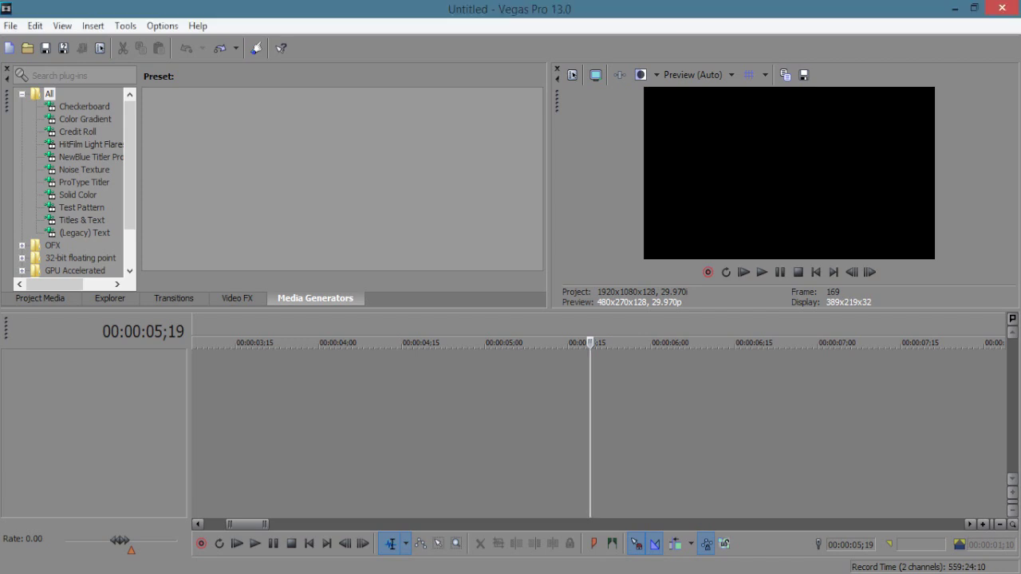
- In Vegas Pro, use a new still image length of 0.100 seconds in the editing preferences
key(alt+o)
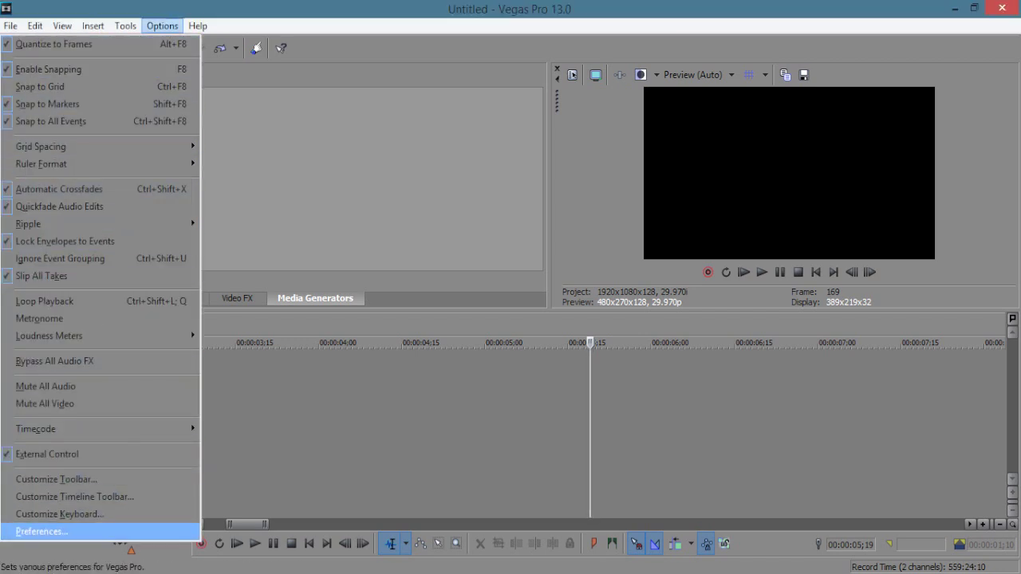
click(41, 531)
click(373, 51)
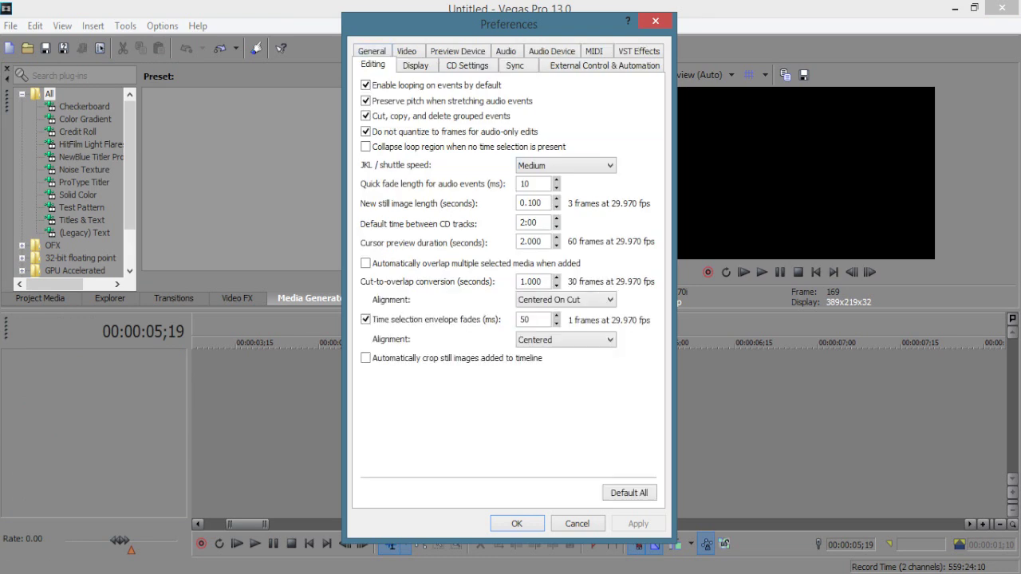
drag(519, 203, 541, 203)
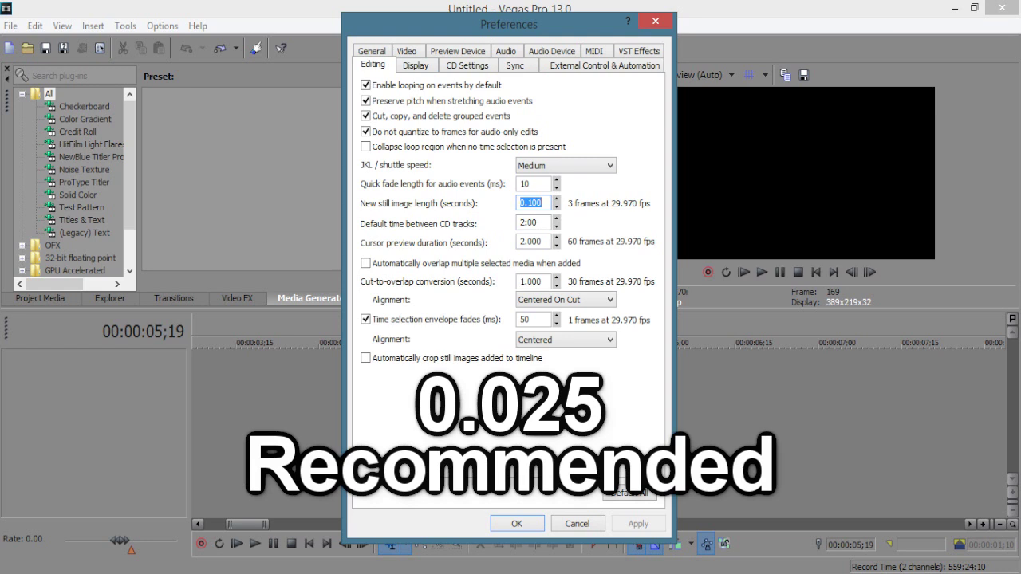
click(541, 202)
click(516, 523)
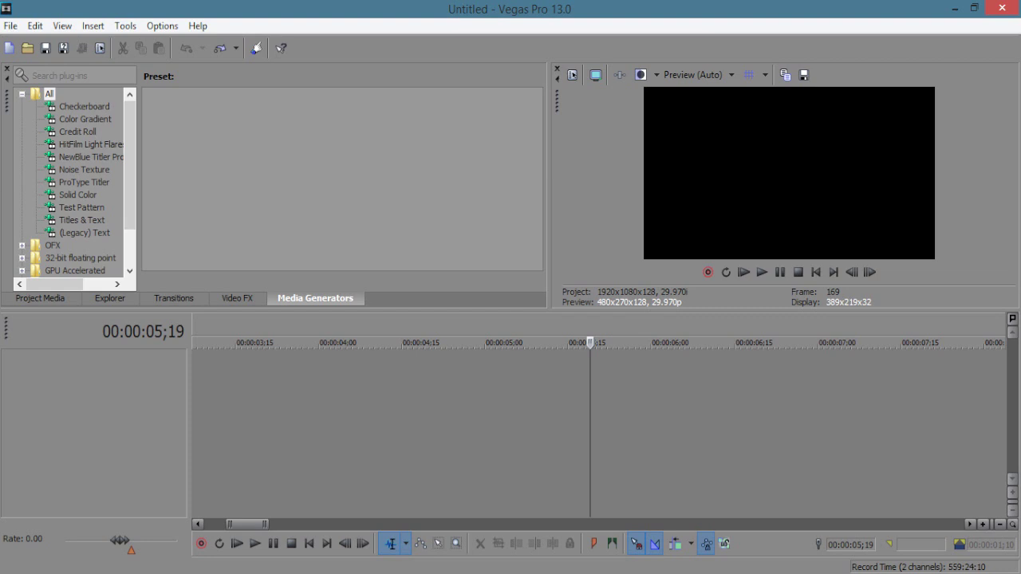
- Place the 12 selected RobloxStudioBeta images from the Images folder as a sequence on a new video track
key(alt+Tab)
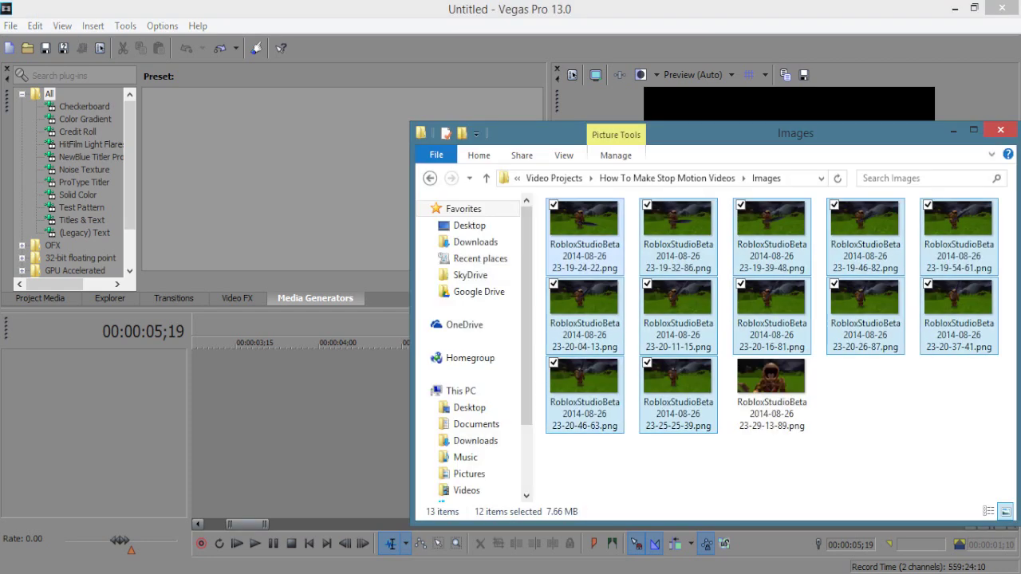
drag(584, 236, 196, 374)
click(196, 374)
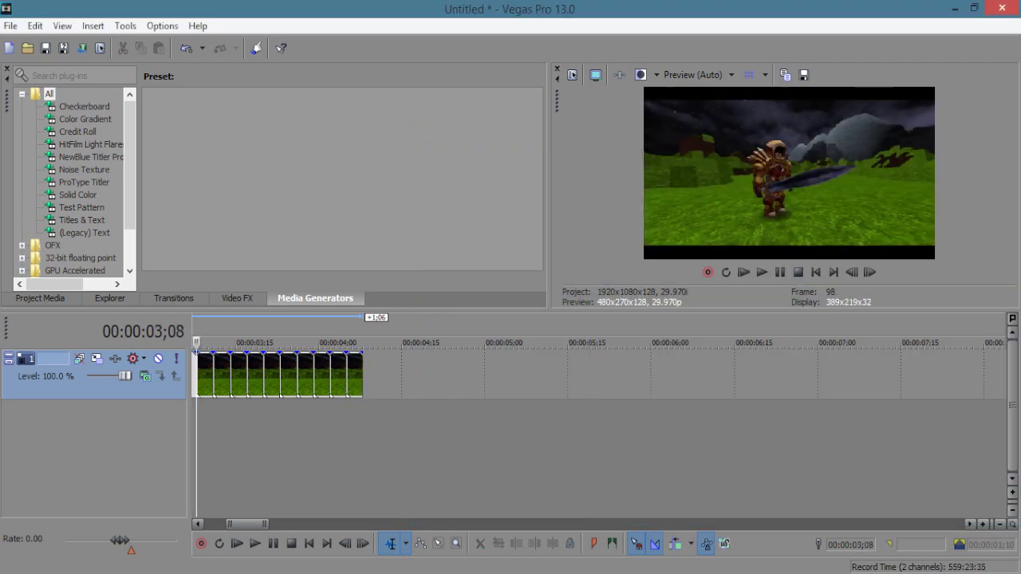
- Play the still image sequence from its first frame to preview the knight's sword animation
scroll(598, 375, down, 1)
click(531, 375)
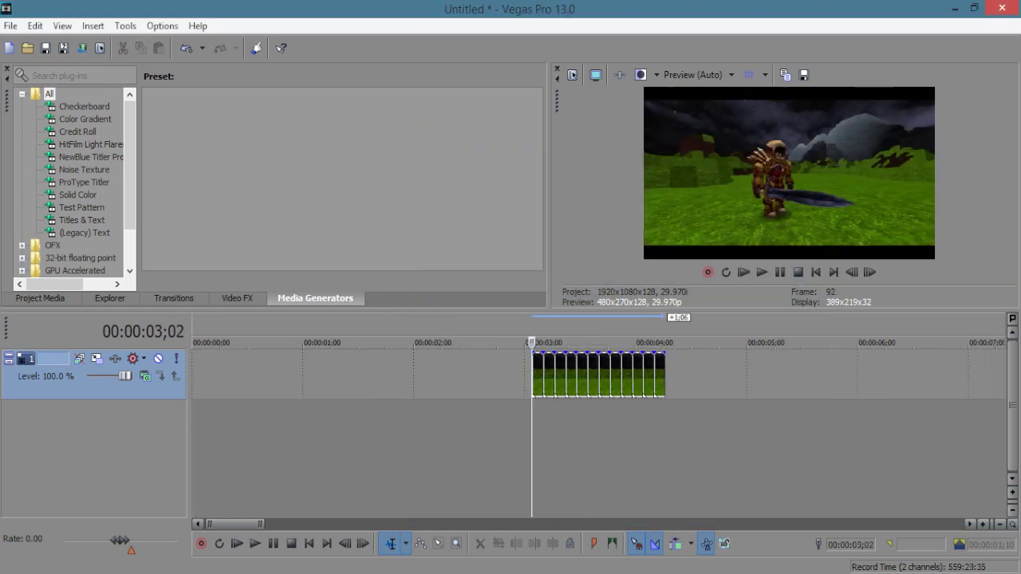
key(space)
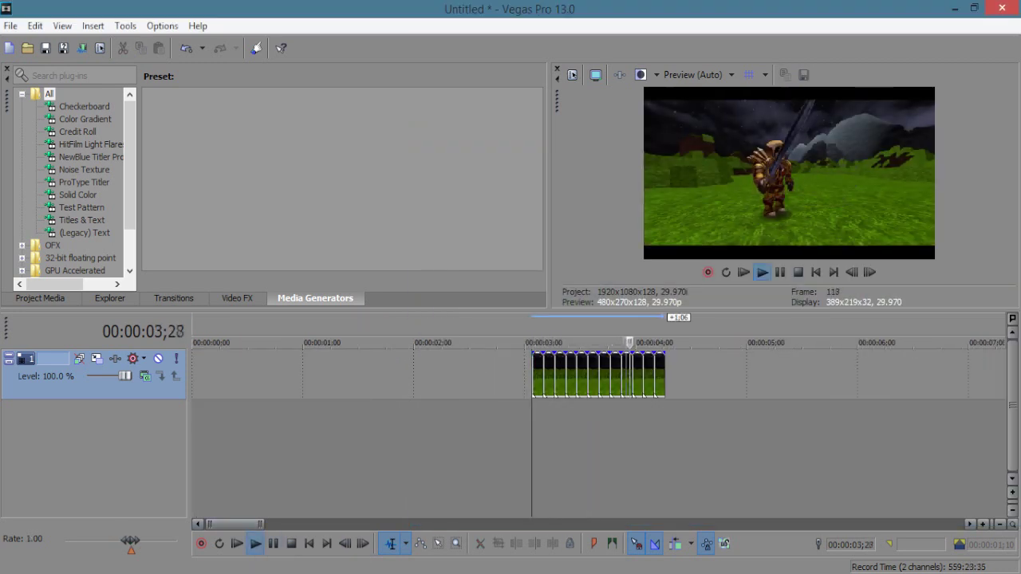
key(Up)
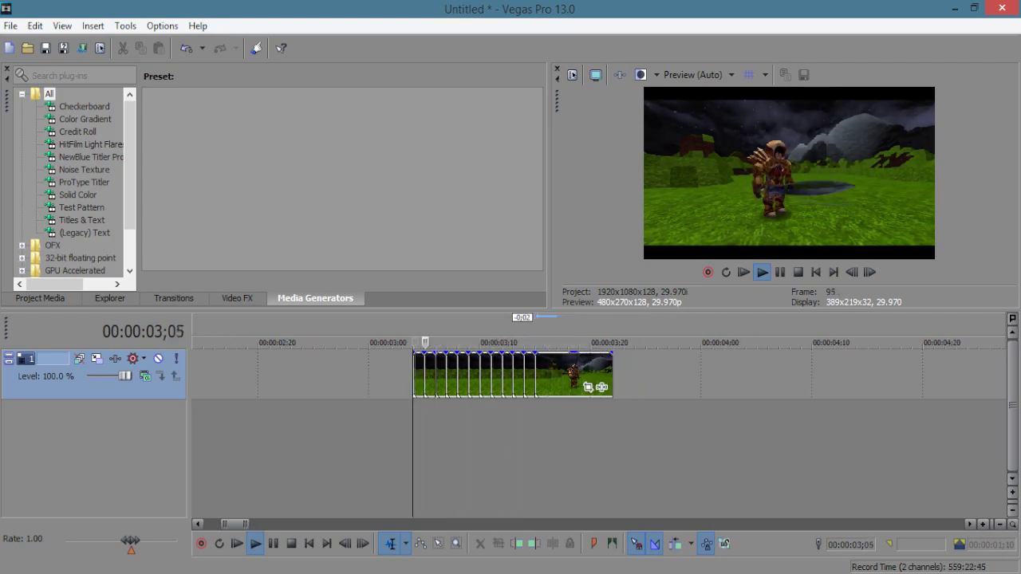